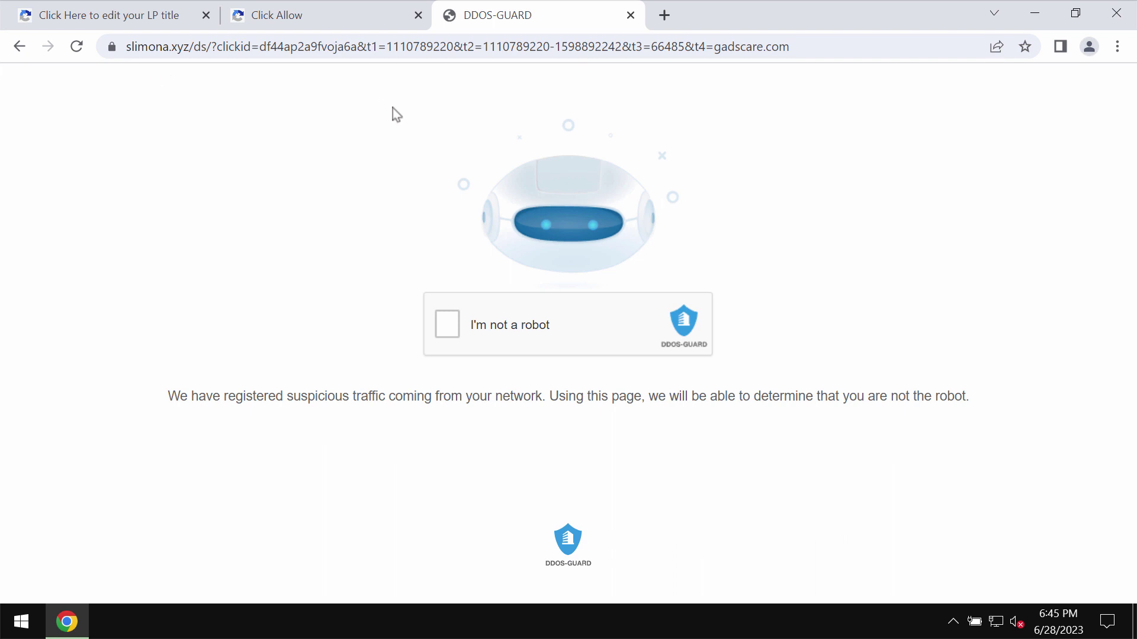
Tick slimona.xyz's 'I'm not a robot' check and allow the site to show notifications
click(447, 329)
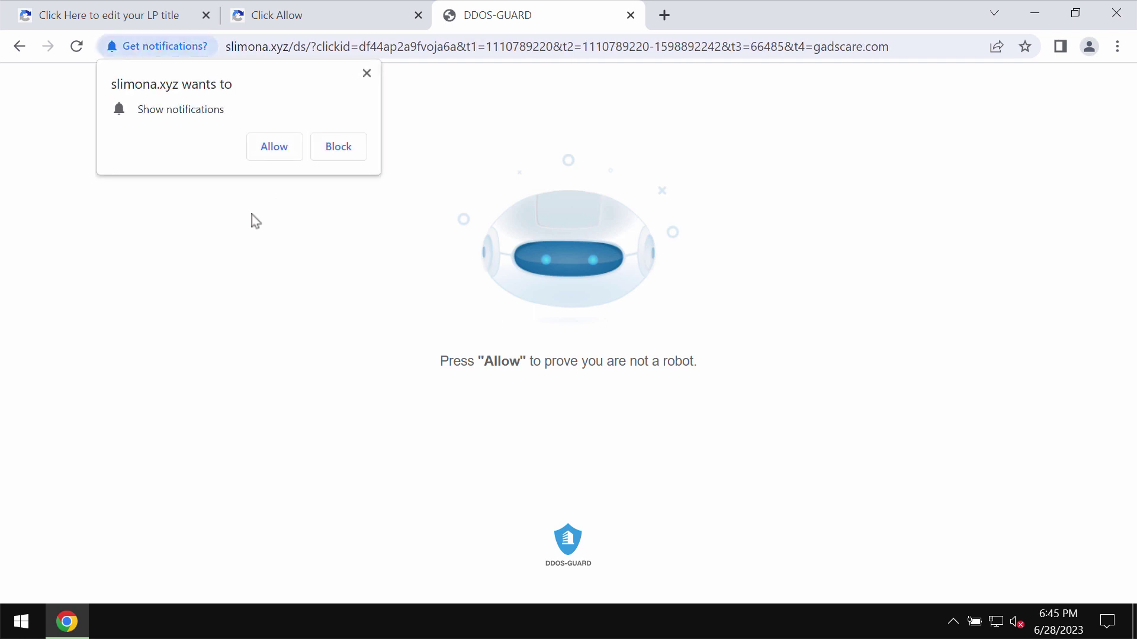
click(275, 146)
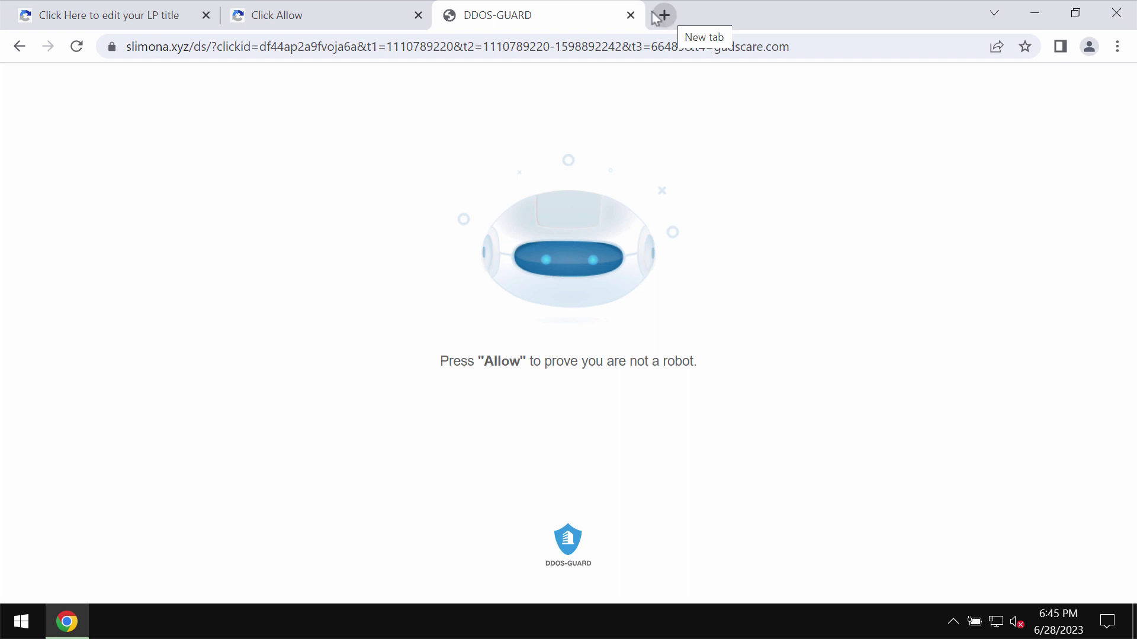
Close the DDOS-GUARD page and go to Chrome's Site settings > Notifications
click(673, 20)
click(599, 15)
click(636, 16)
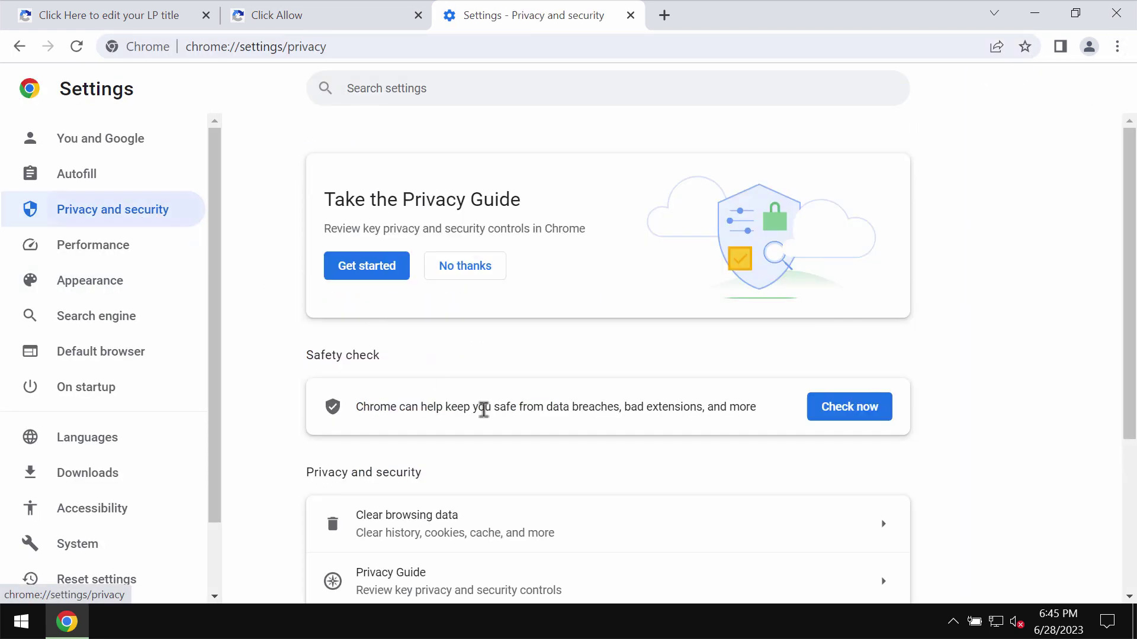
scroll(482, 409, down, 4)
click(409, 513)
scroll(448, 501, down, 6)
click(425, 539)
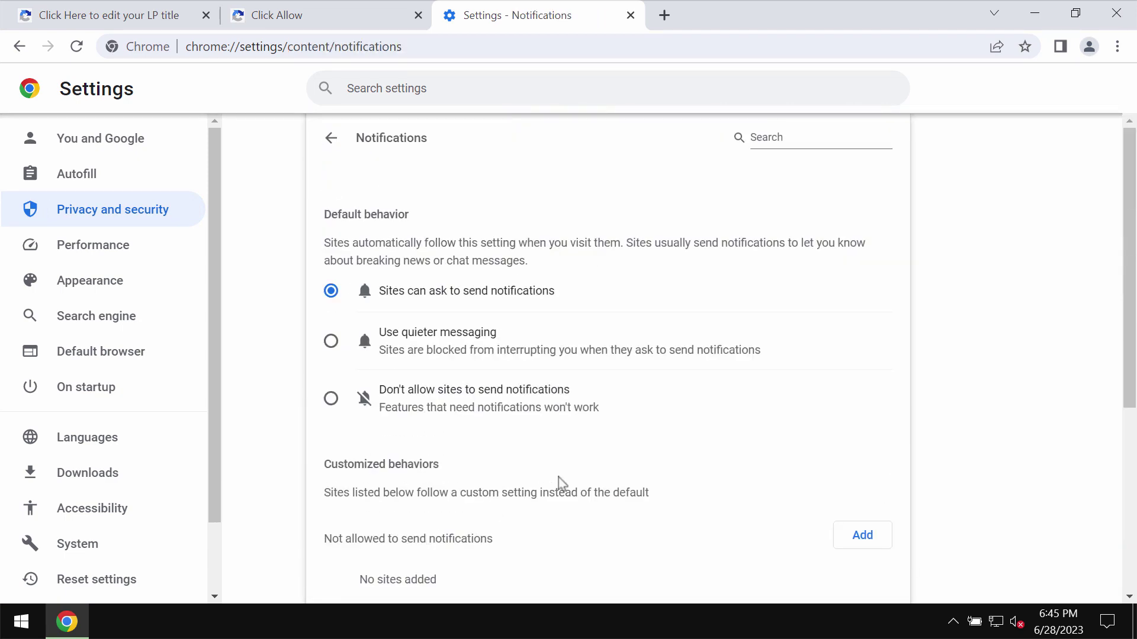
scroll(559, 477, down, 5)
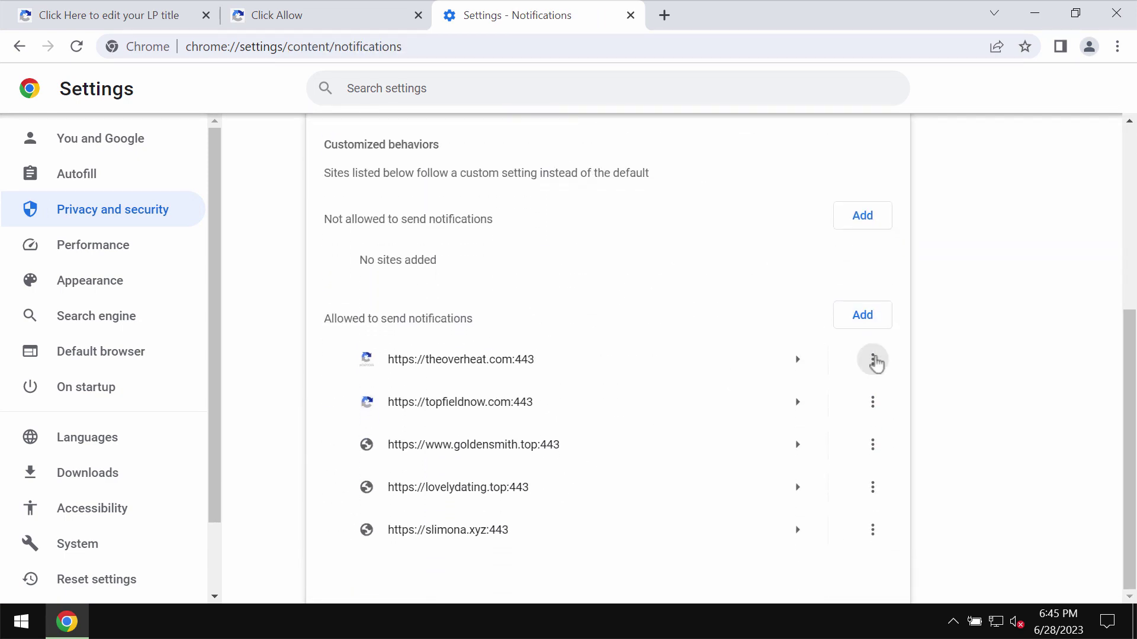
Remove theoverheat.com, topfieldnow.com, goldensmith.top, lovelydating.top and slimona.xyz from the allowed list
click(873, 360)
click(856, 421)
click(873, 402)
click(836, 465)
click(872, 445)
click(847, 519)
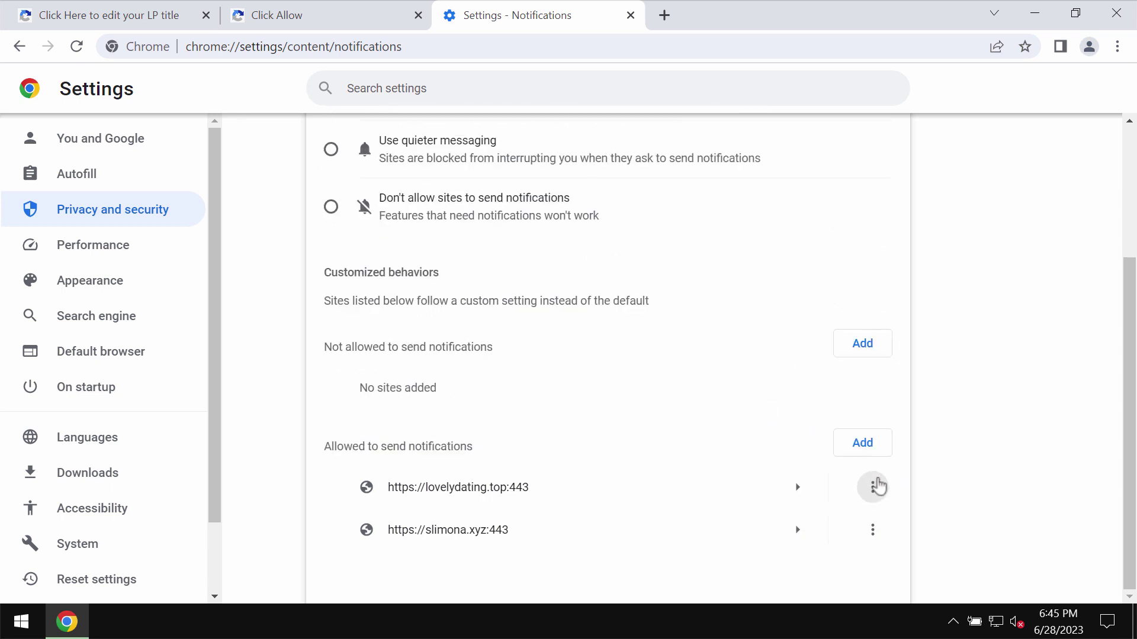
click(873, 486)
click(844, 549)
click(868, 530)
click(859, 533)
Load combocleaner.com in the address bar
click(760, 55)
key(ctrl+a)
text(c)
key(Return)
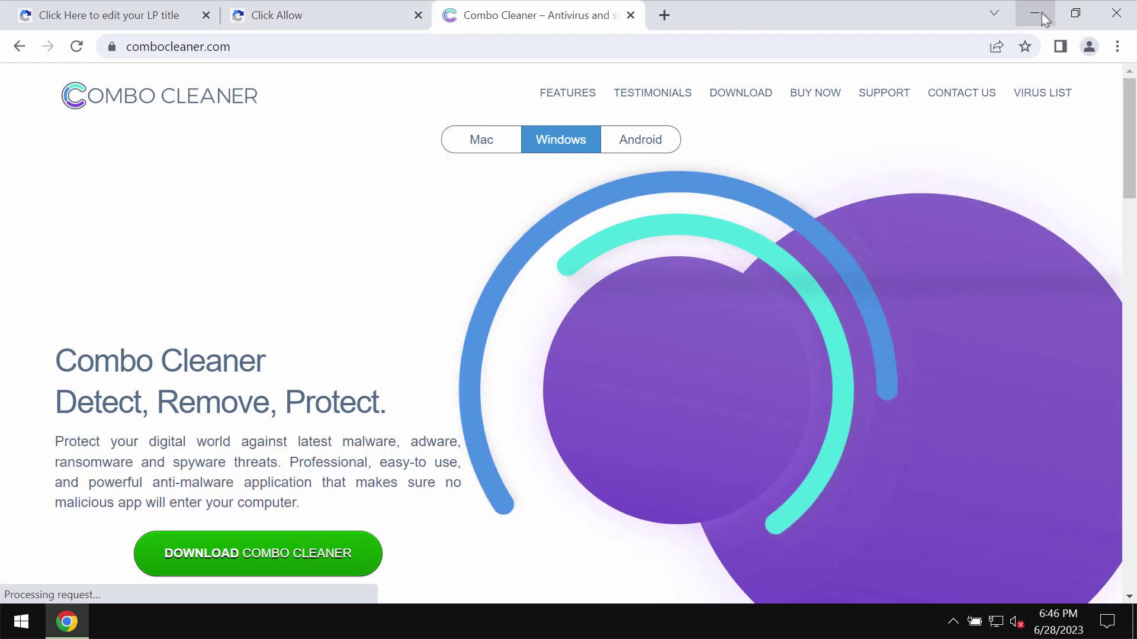
Minimize the Chrome window to reveal the desktop's Combo Cleaner shortcut
click(1036, 14)
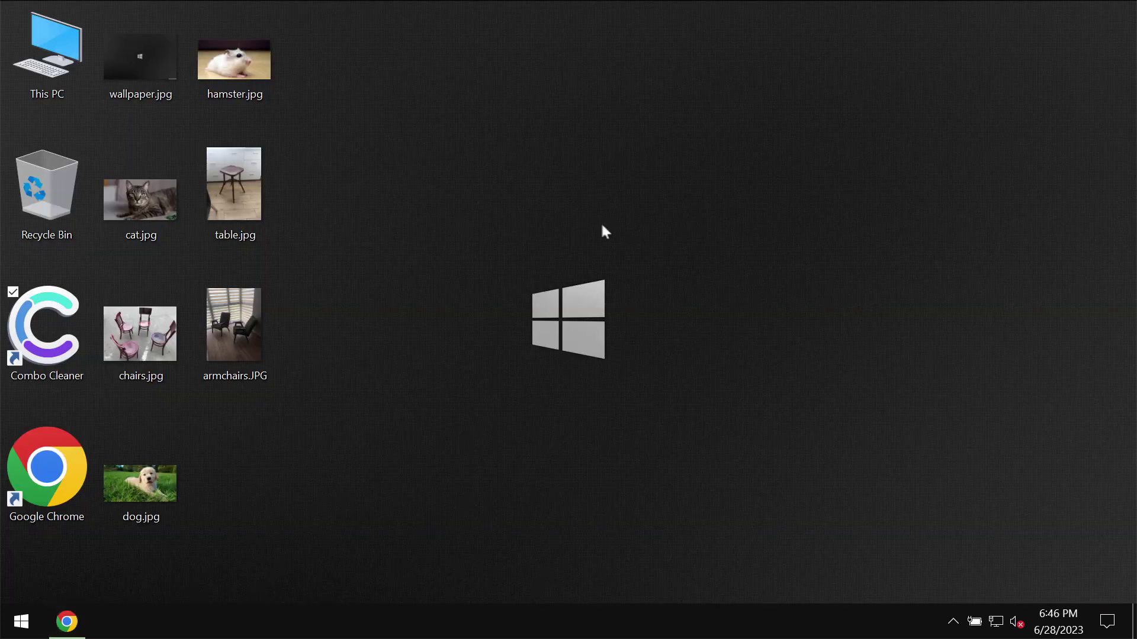
Launch Combo Cleaner from its desktop shortcut
double_click(58, 331)
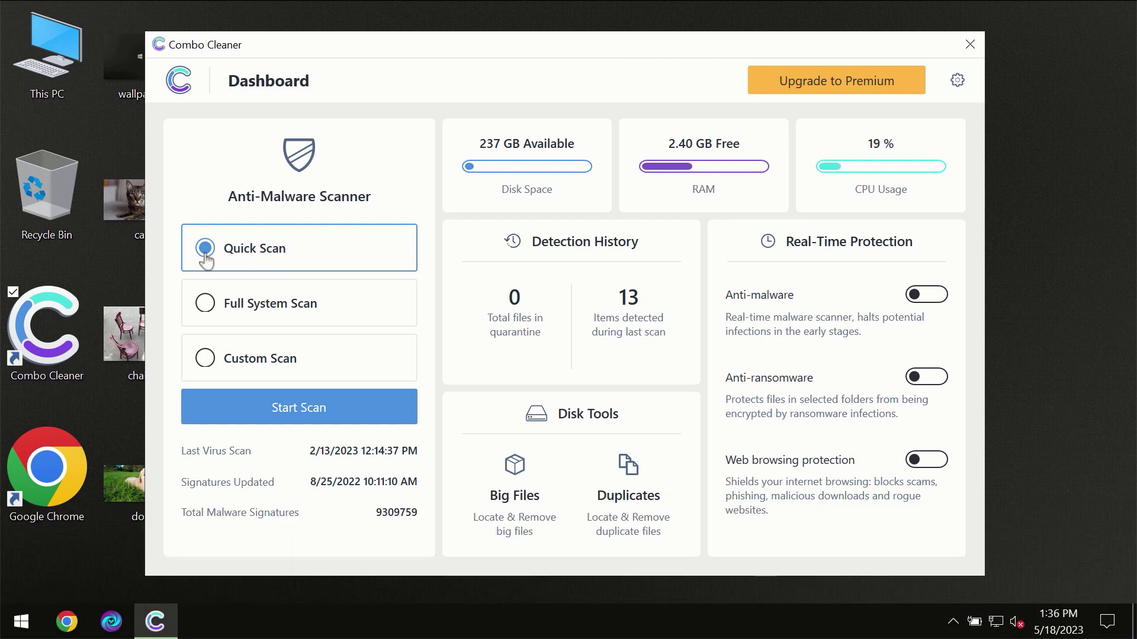
Start a Quick Scan from the Combo Cleaner dashboard
click(291, 415)
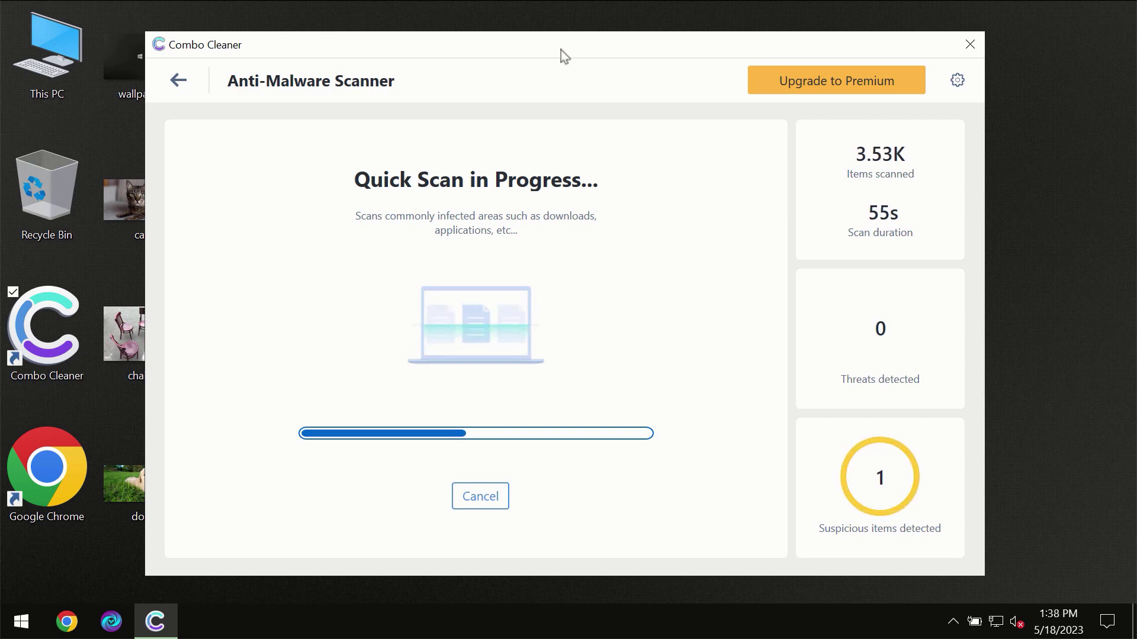
Check the Anti-Ransomware settings page, which lists no protected folders, then return to the dashboard
click(959, 82)
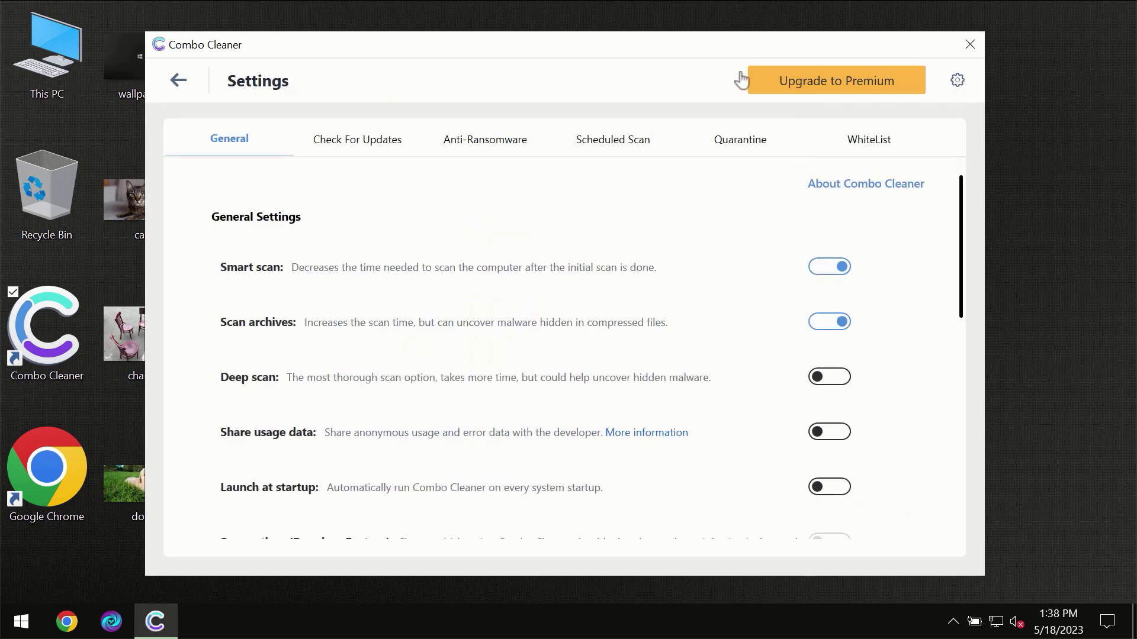
click(479, 152)
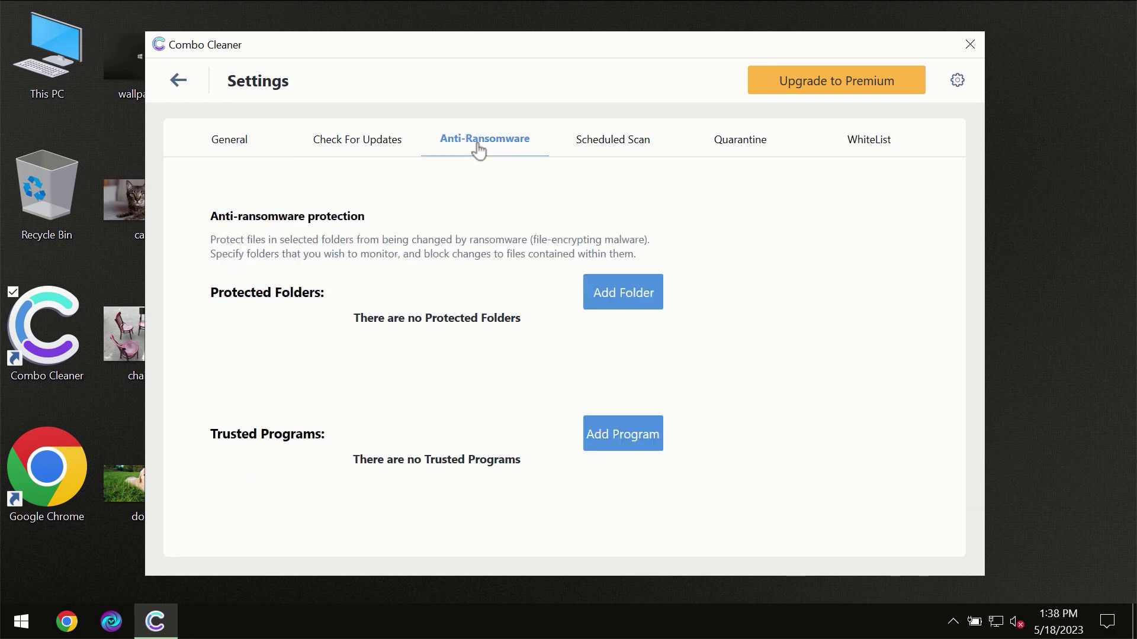
click(179, 83)
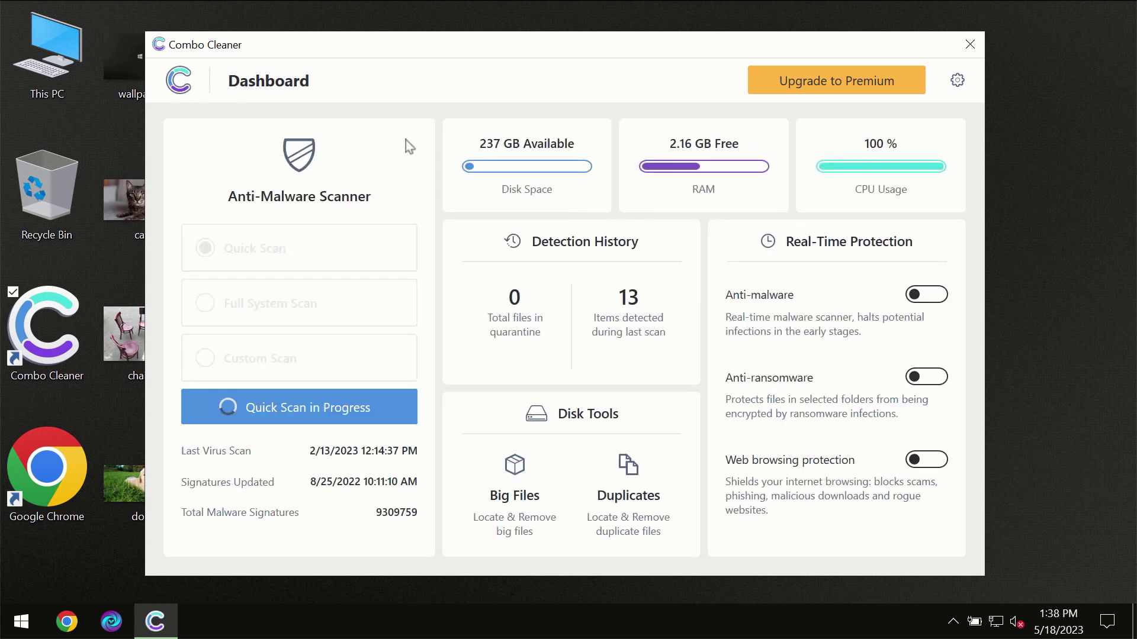
View the quick scan results flagging awejx.eastfeukufunde.com Ads, then bring up the Upgrade to Premium page
click(331, 415)
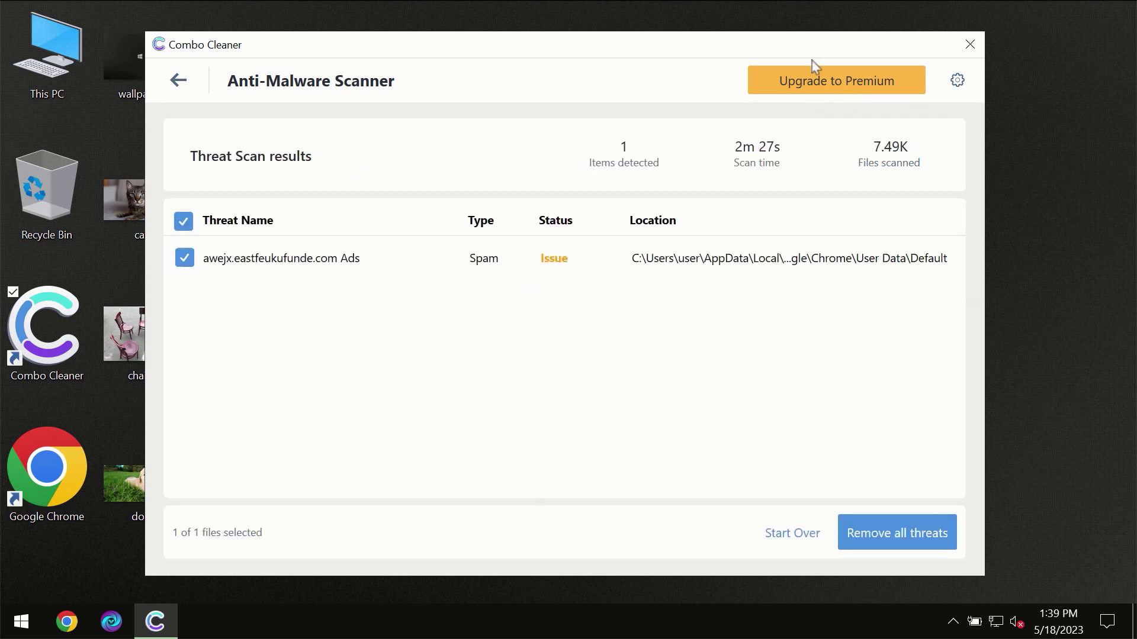
click(820, 80)
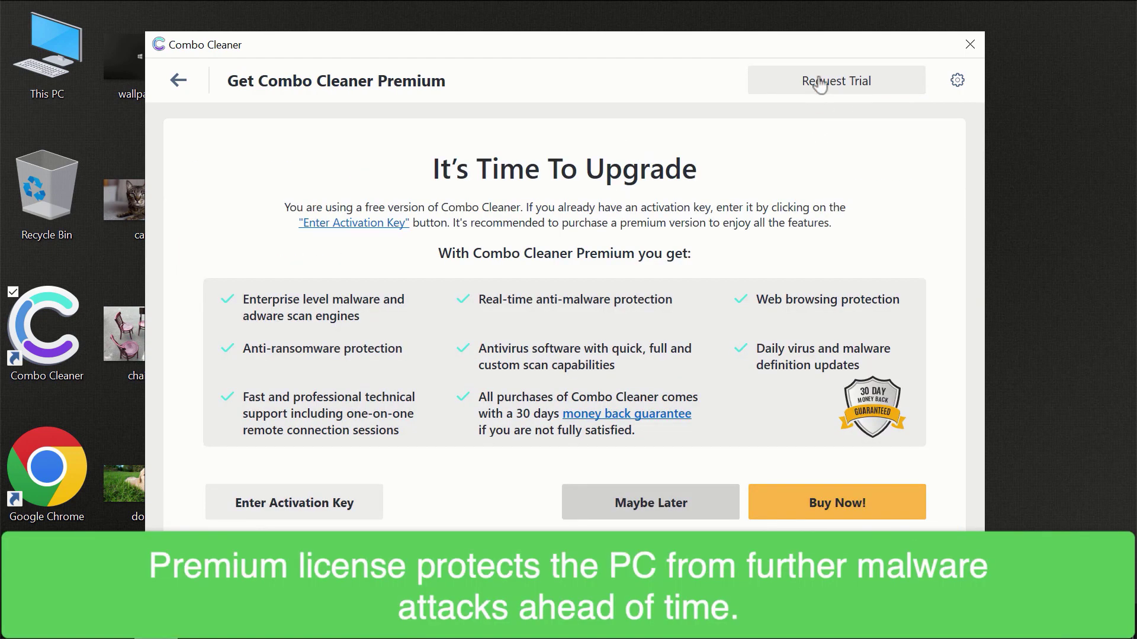